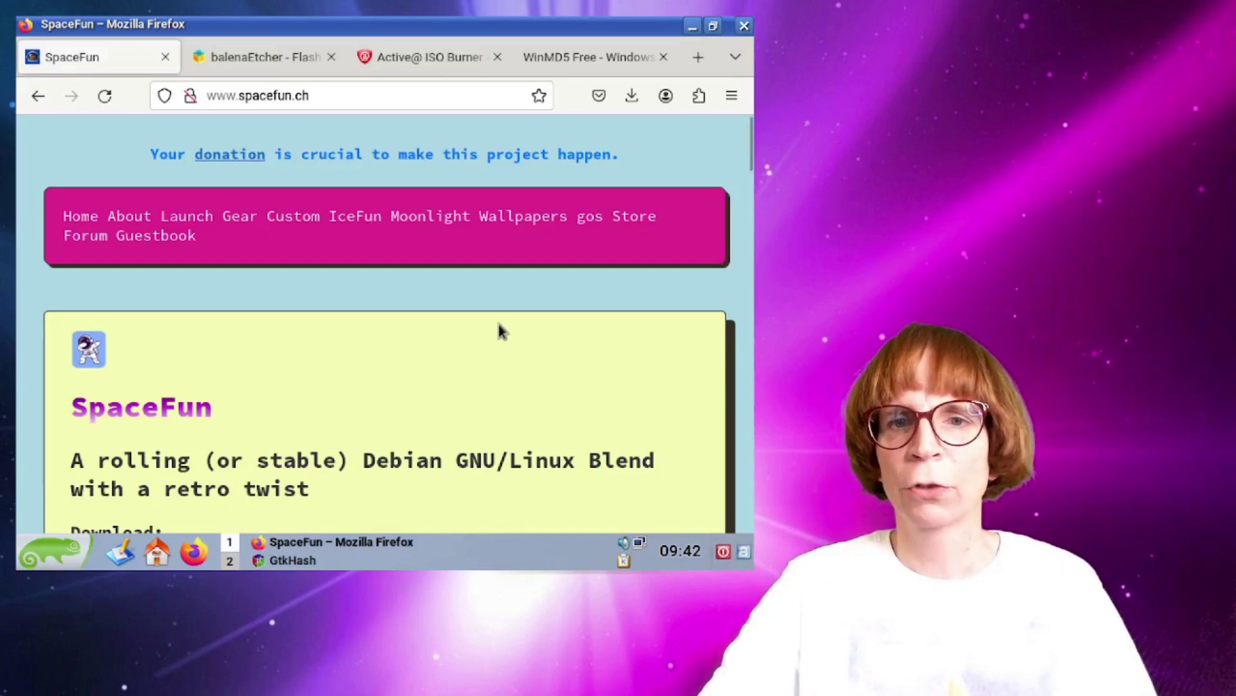
Step: Open the Community edition's download page from the SpaceFun home page
{"action": "scroll", "coordinate": [499, 324], "scroll_direction": "down", "scroll_amount": 5}
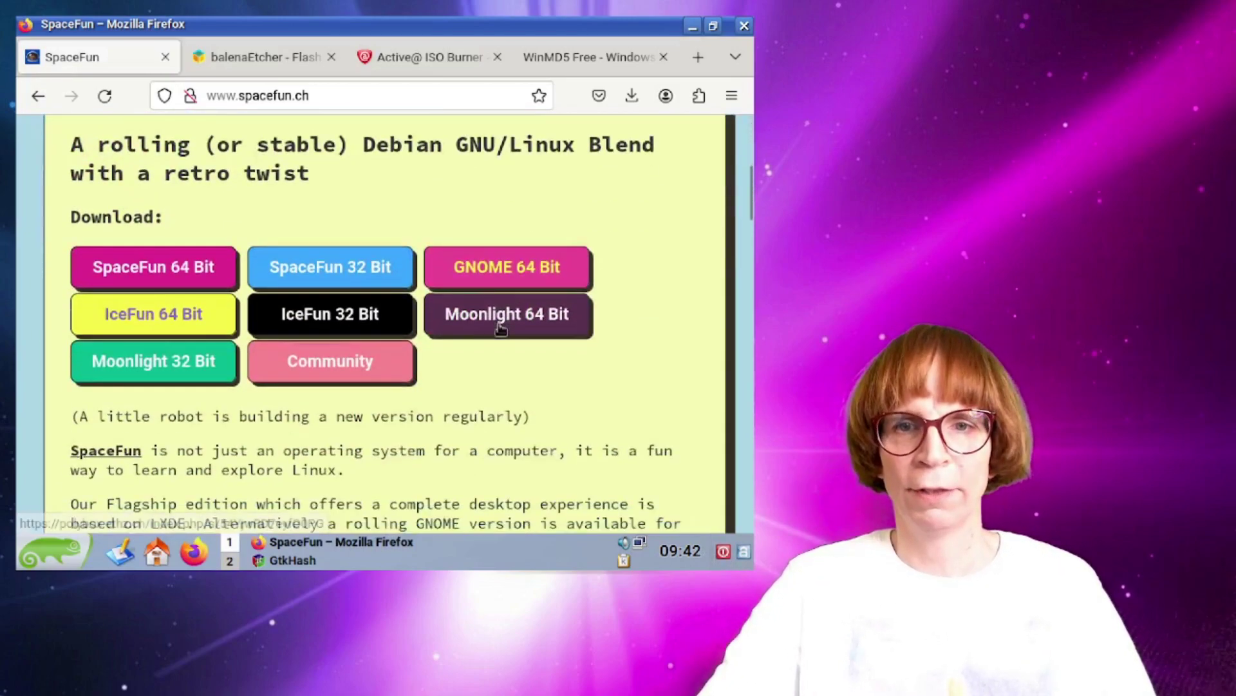
{"action": "left_click", "coordinate": [358, 375]}
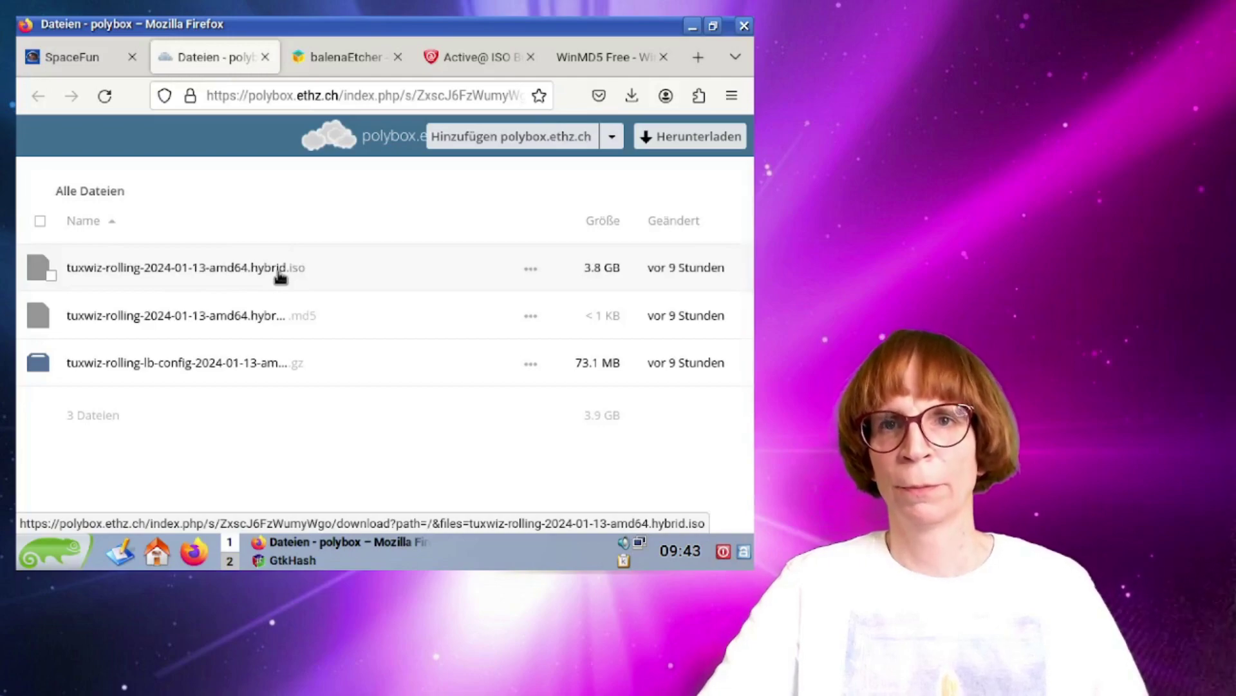
Step: Review the balenaEtcher download list and the Active@ ISO Burner download page
{"action": "left_click", "coordinate": [343, 59]}
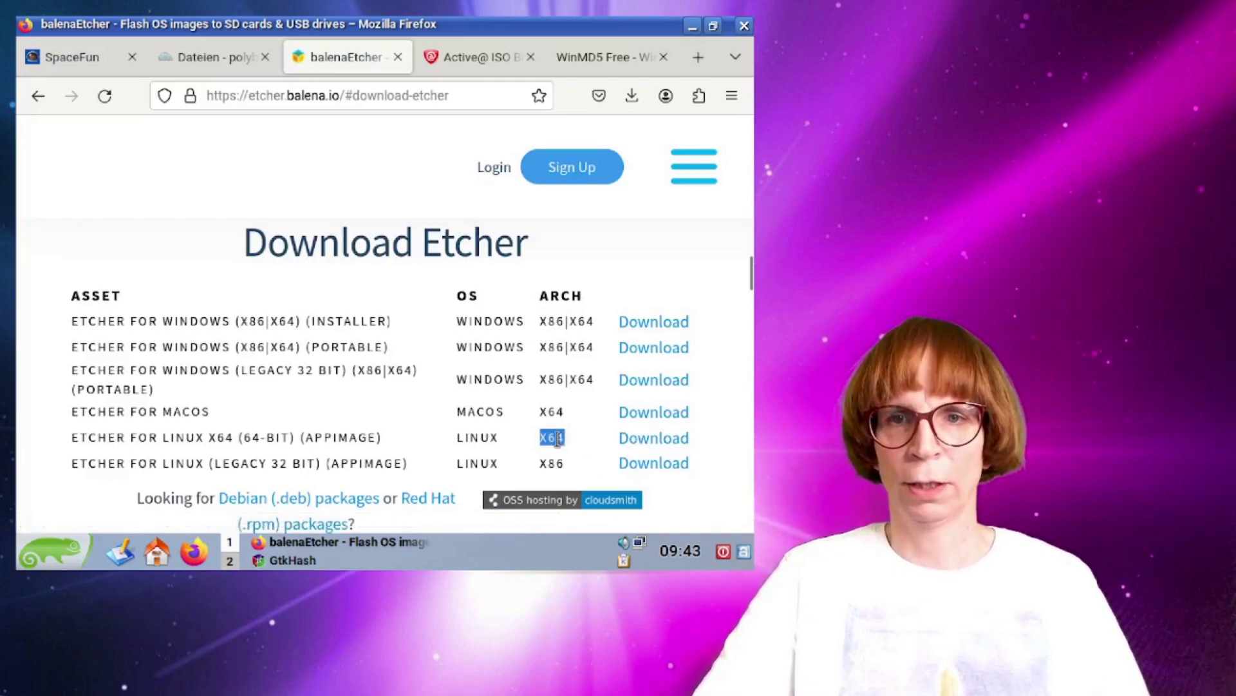
{"action": "left_click", "coordinate": [500, 60]}
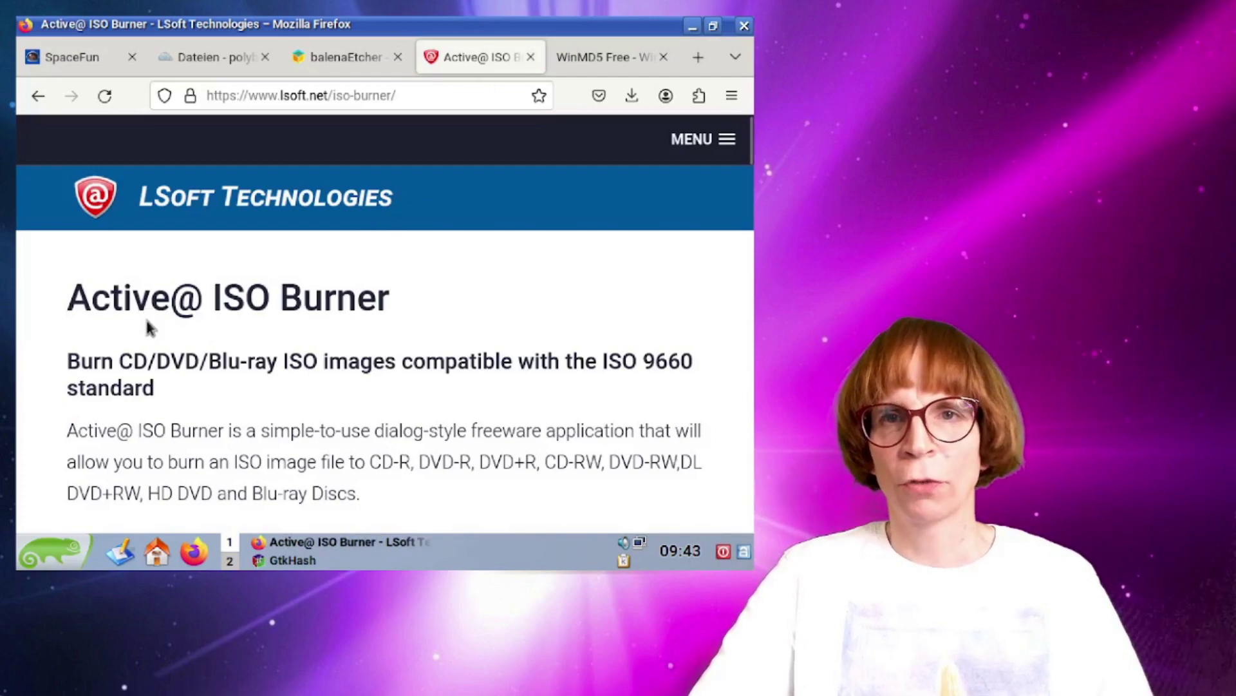
{"action": "scroll", "coordinate": [148, 327], "scroll_direction": "down", "scroll_amount": 5}
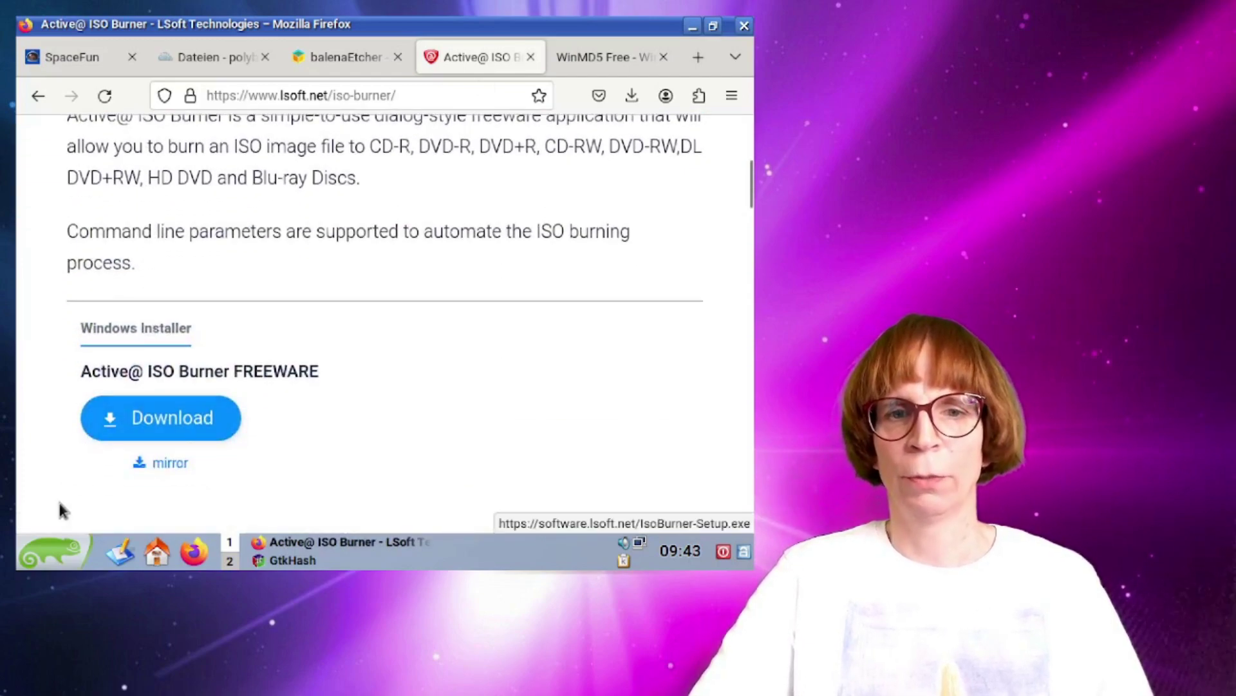
{"action": "left_click", "coordinate": [61, 549]}
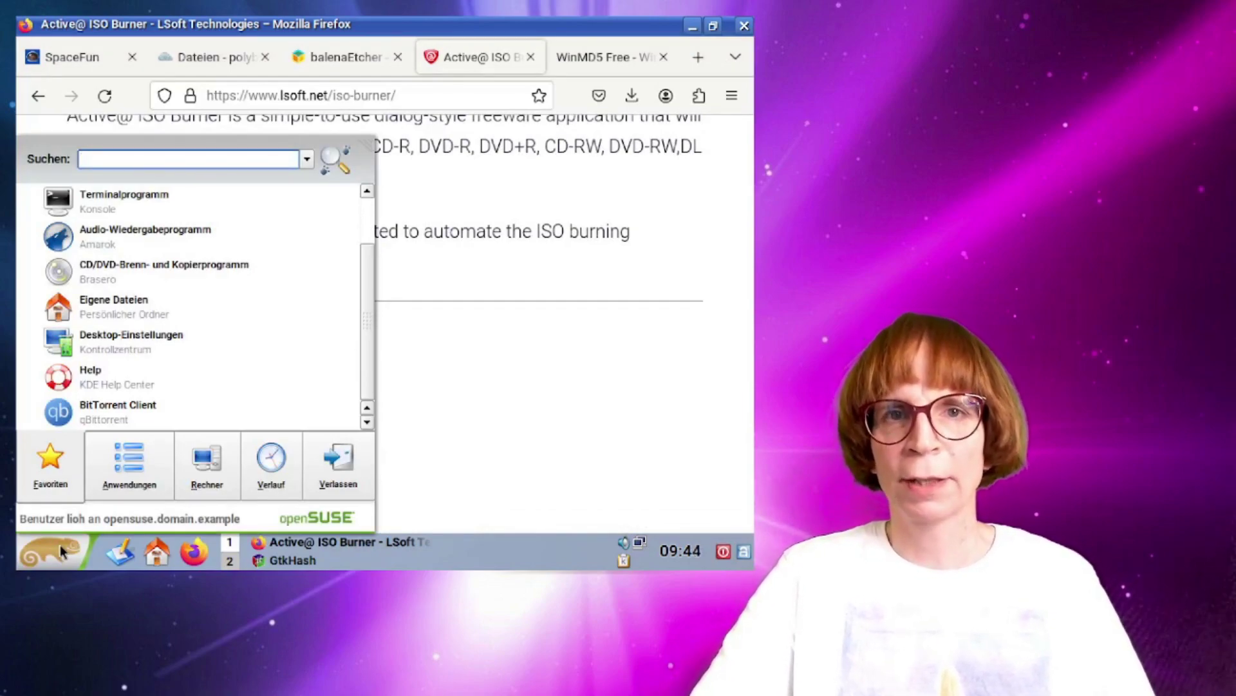
{"action": "left_click", "coordinate": [62, 549]}
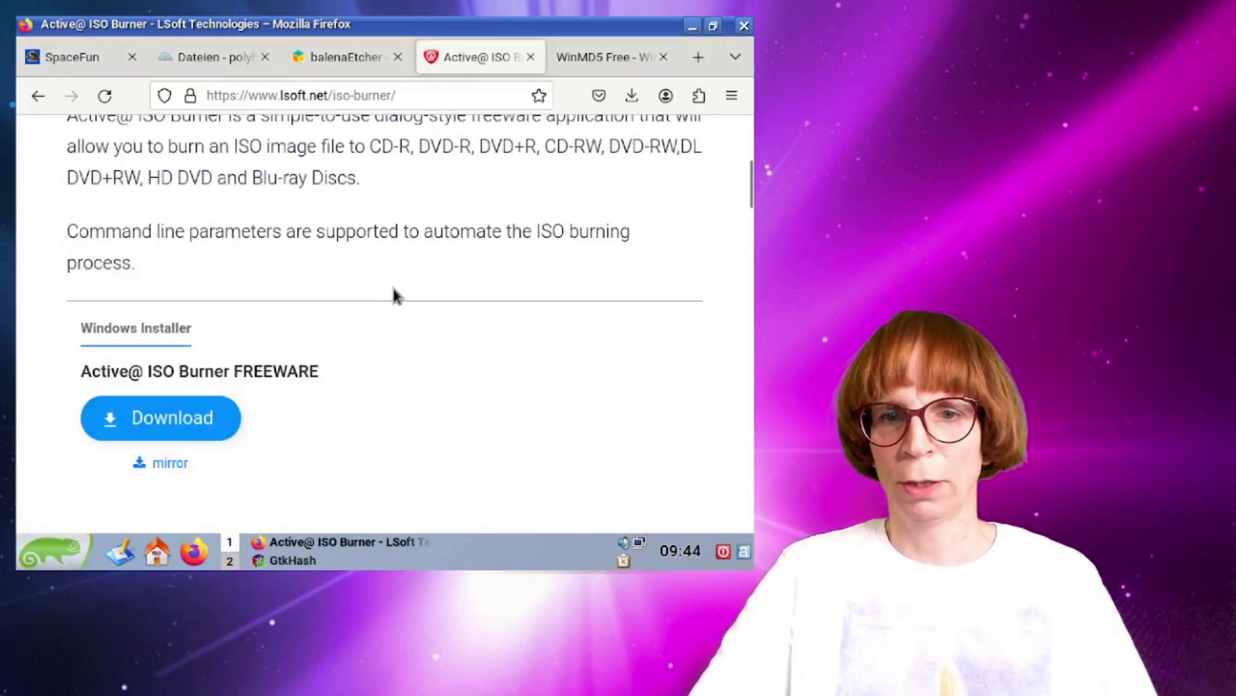
Step: Open the Downloads folder in the file manager and inspect the downloaded tuxwiz-rolling ISO and checksum files
{"action": "left_click", "coordinate": [157, 551]}
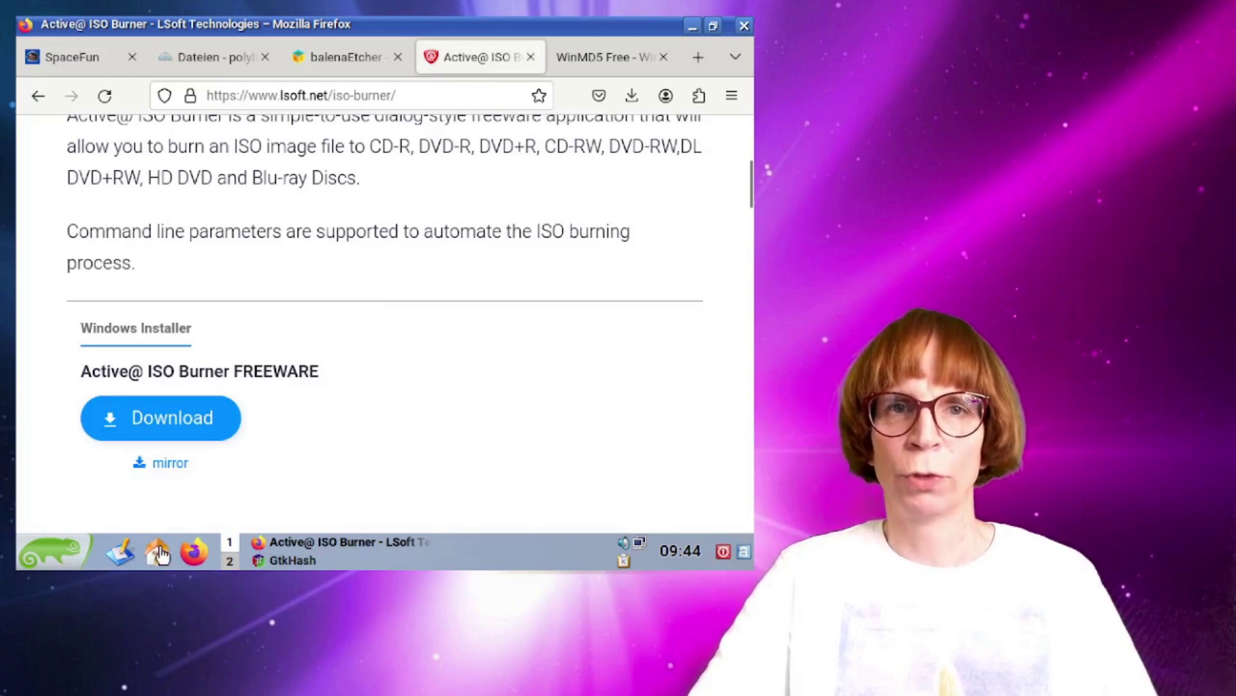
{"action": "left_click", "coordinate": [580, 189]}
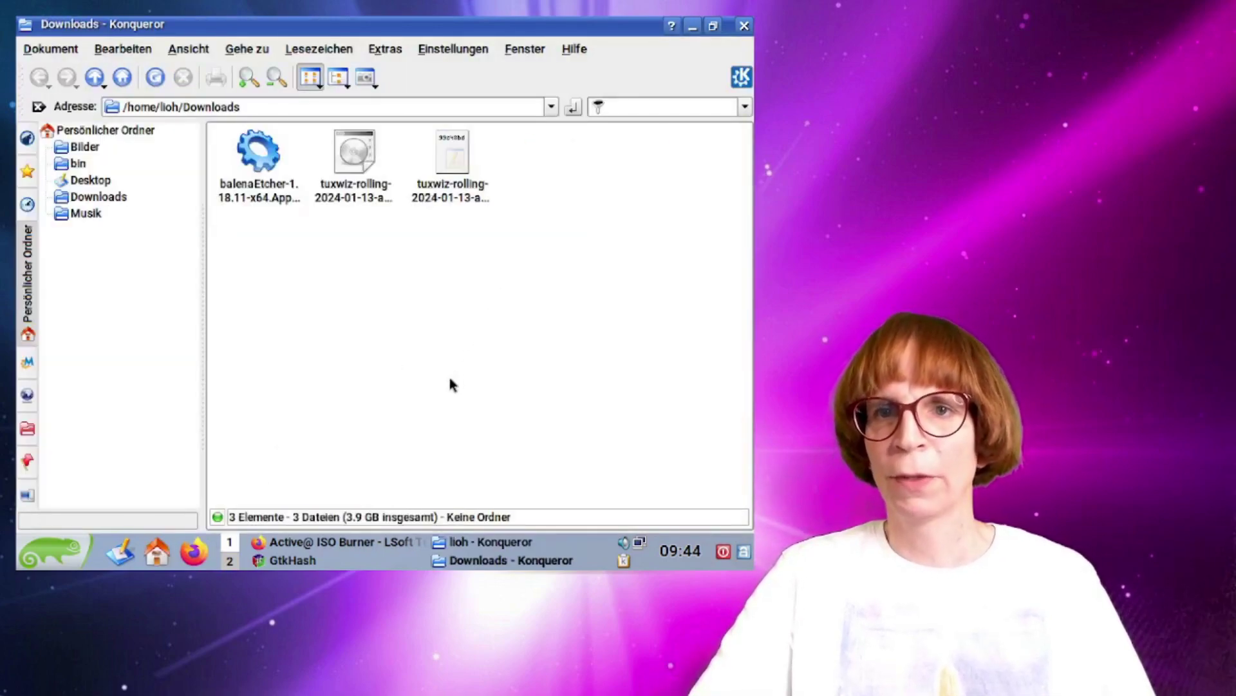
{"action": "mouse_move", "coordinate": [262, 199]}
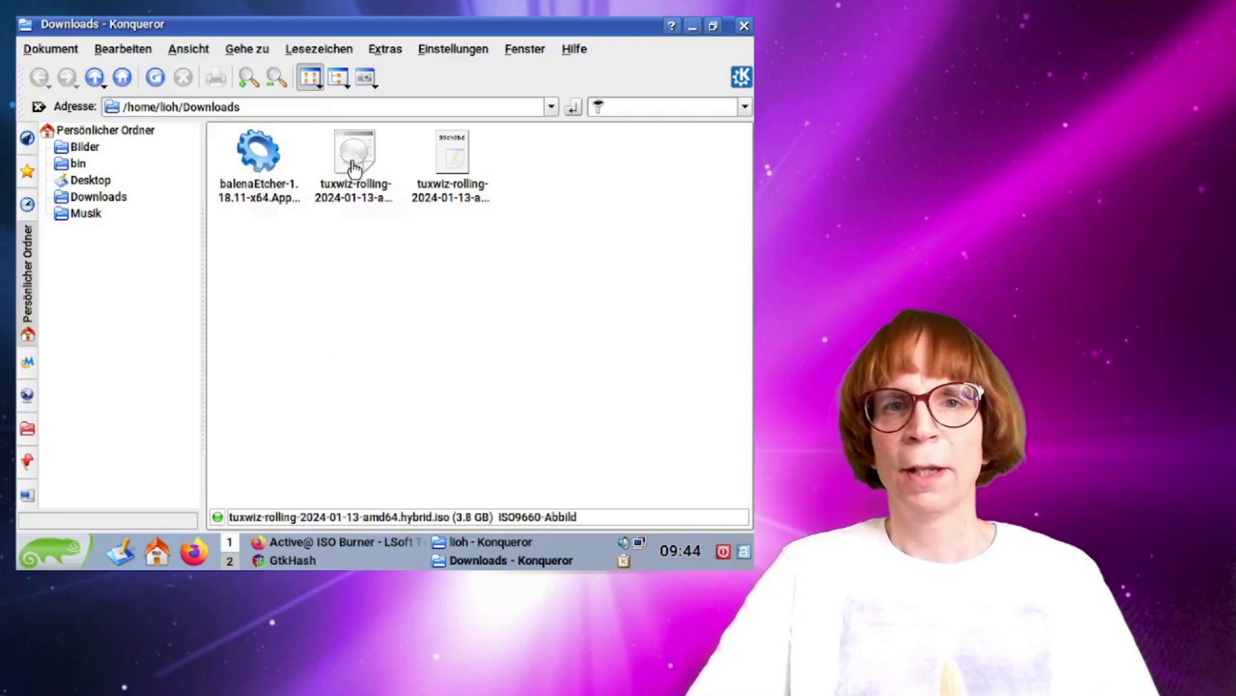
{"action": "mouse_move", "coordinate": [362, 178]}
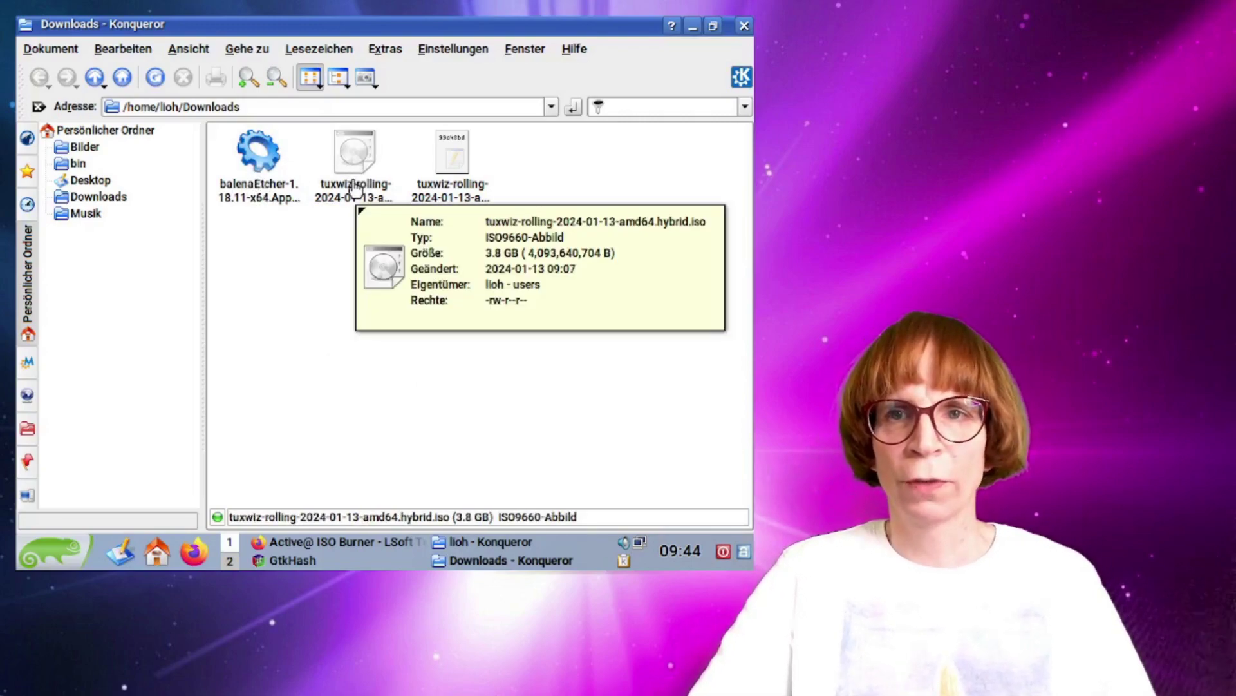
{"action": "mouse_move", "coordinate": [456, 174]}
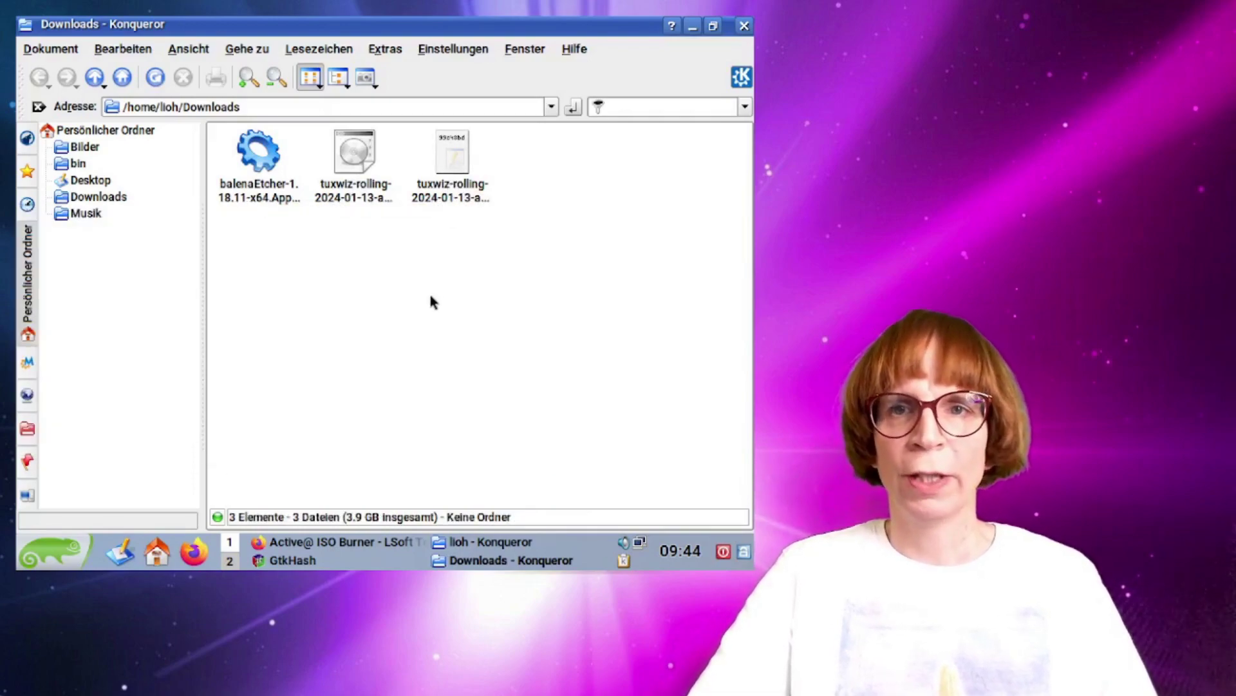
Step: Compare the checksum in tuxwiz-rolling-2024-01-13-amd64.hybrid.iso.md5 with the MD5 hash in GtkHash, and close GtkHash
{"action": "left_click", "coordinate": [455, 171]}
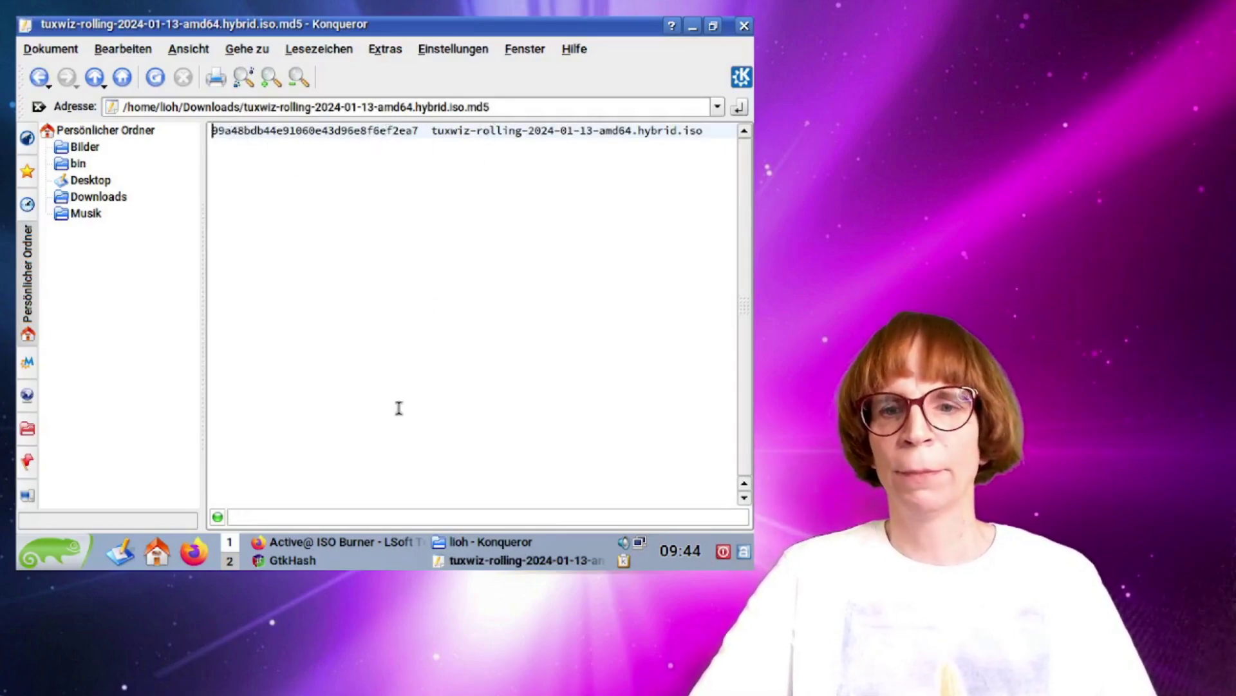
{"action": "key", "text": "alt+Tab"}
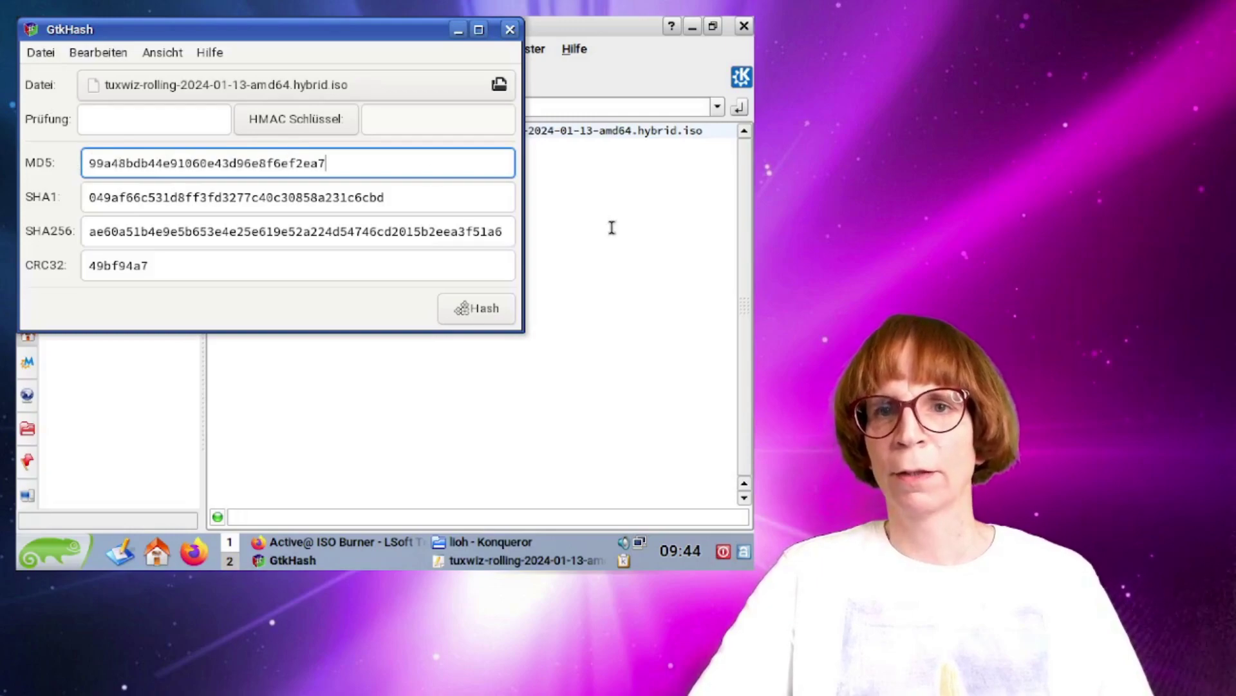
{"action": "left_click_drag", "start_coordinate": [272, 40], "coordinate": [353, 199]}
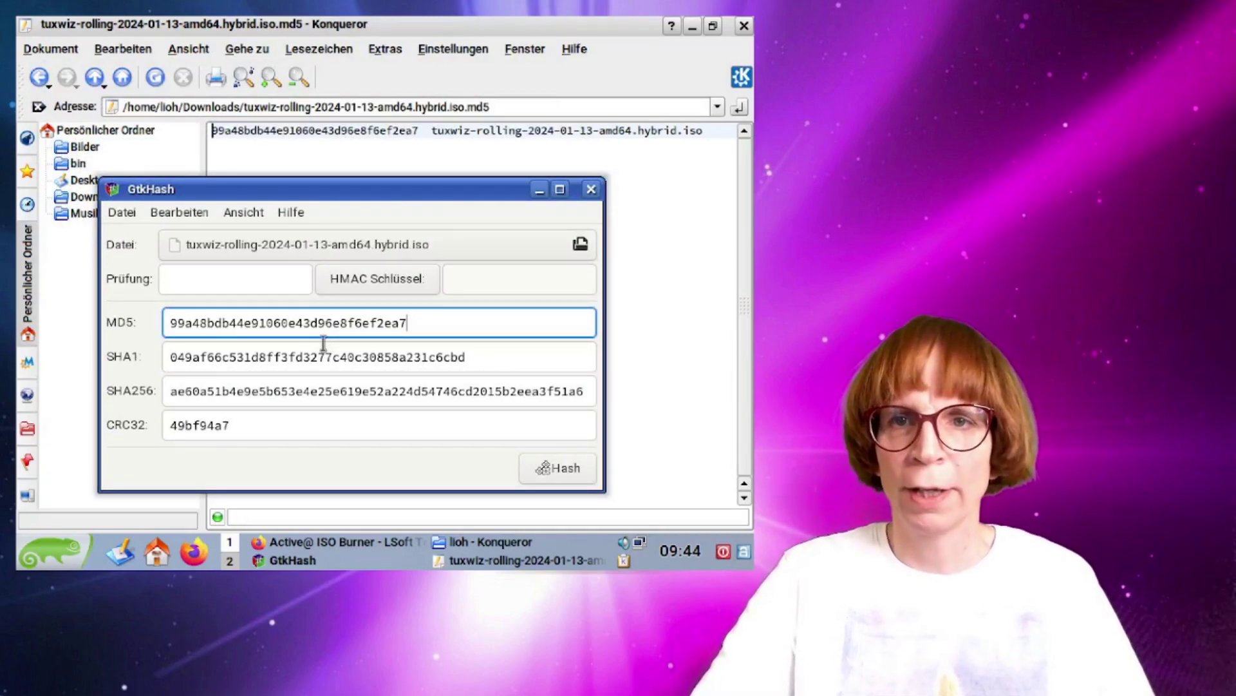
{"action": "left_click", "coordinate": [590, 188]}
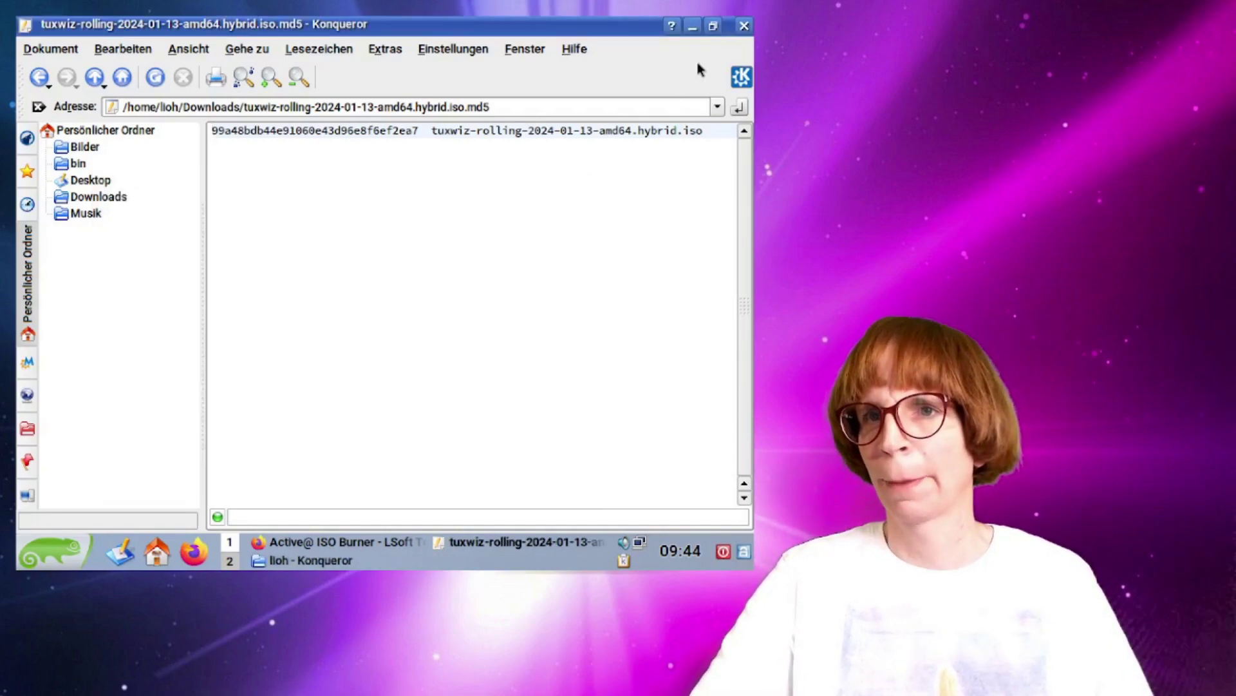
Step: Return to the Downloads folder and check the execute permission of balenaEtcher-1.18.11-x64.AppImage in its properties
{"action": "left_click", "coordinate": [40, 77]}
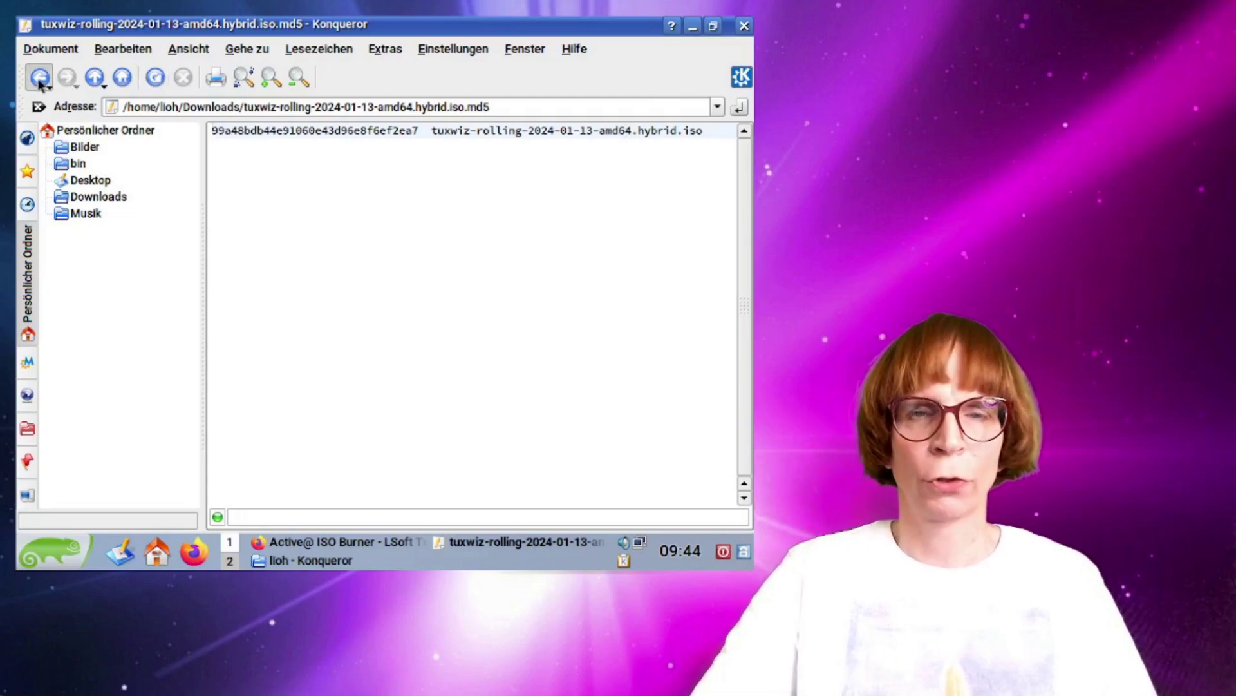
{"action": "mouse_move", "coordinate": [259, 164]}
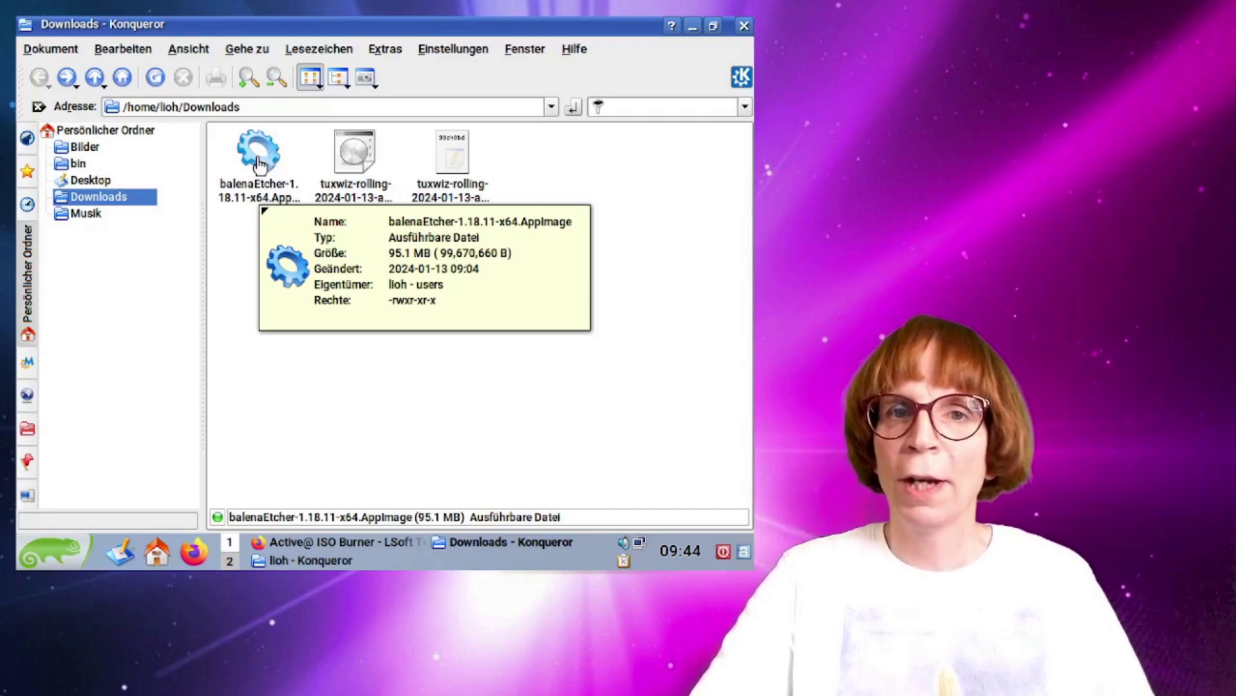
{"action": "right_click", "coordinate": [260, 164]}
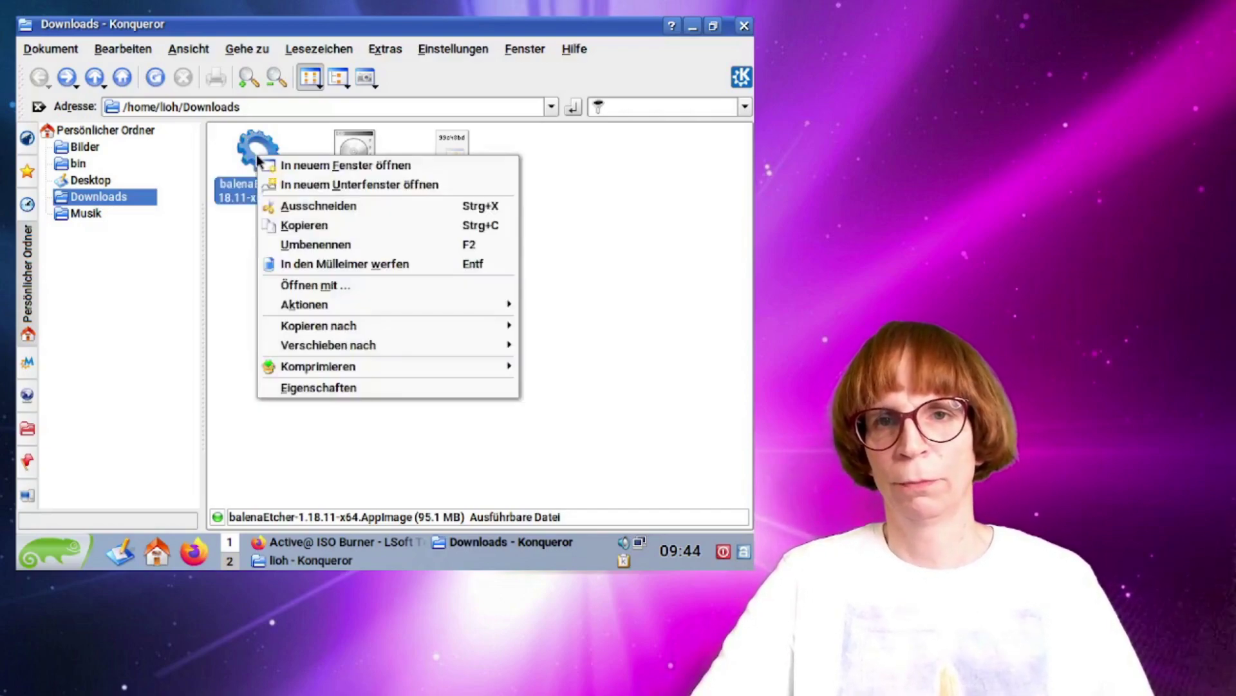
{"action": "left_click", "coordinate": [319, 393]}
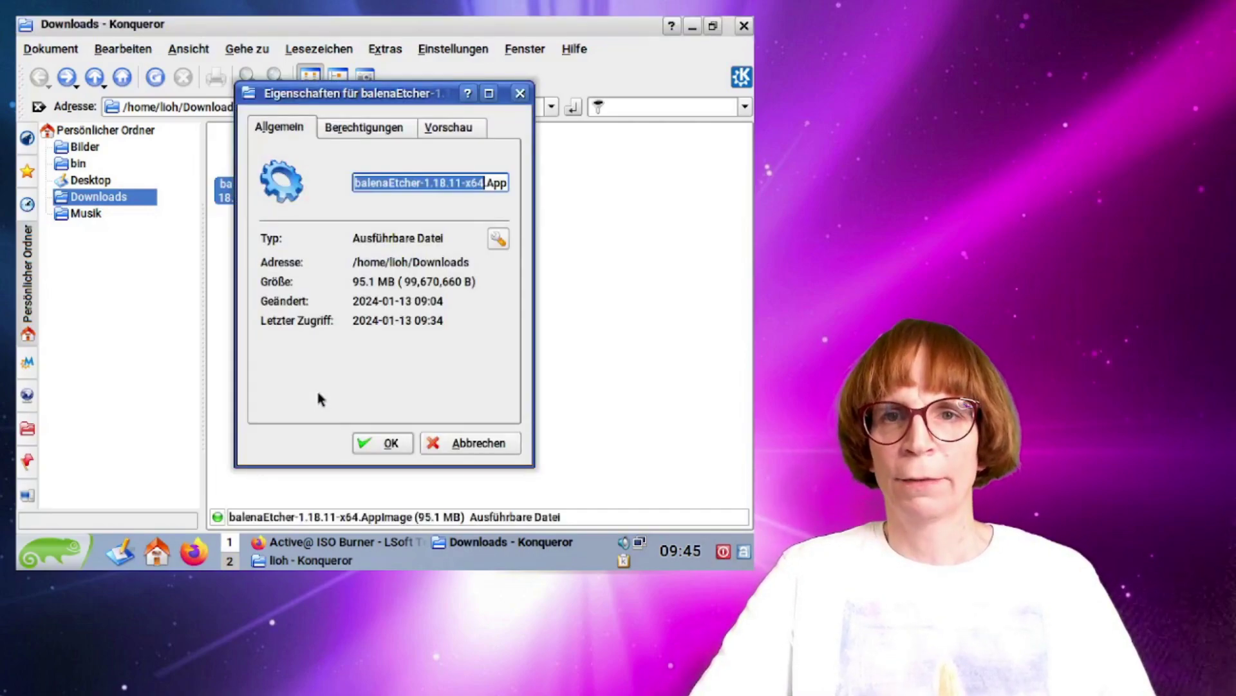
{"action": "left_click", "coordinate": [352, 129]}
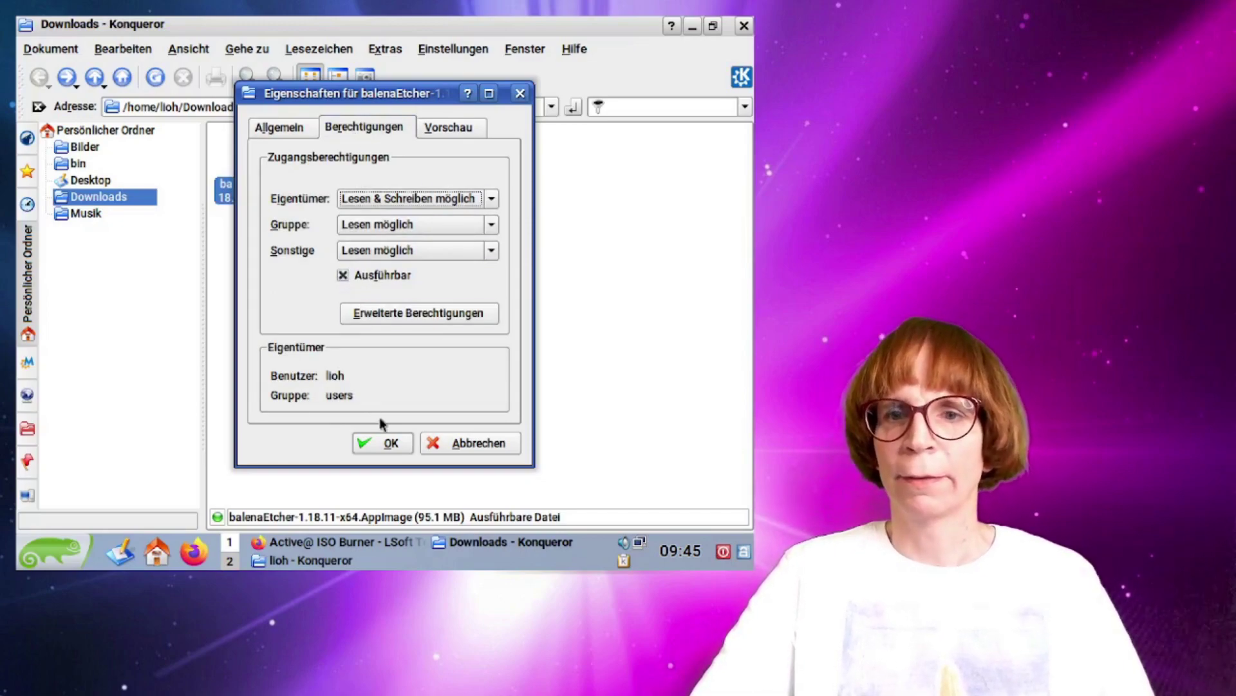
{"action": "left_click", "coordinate": [387, 443]}
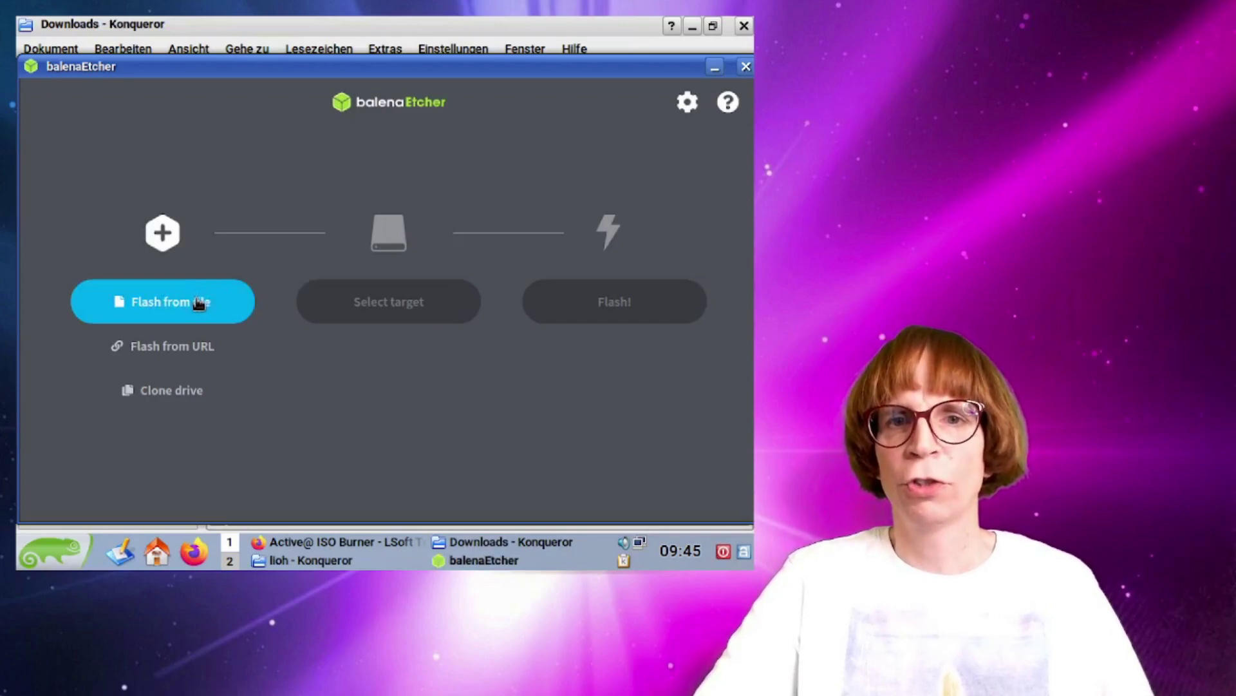
Step: In balenaEtcher, select tuxwiz-rolling-2024-01-13-amd64.hybrid.iso and the MKI SAMBO USB stick as target, and close it without flashing
{"action": "left_click", "coordinate": [199, 303]}
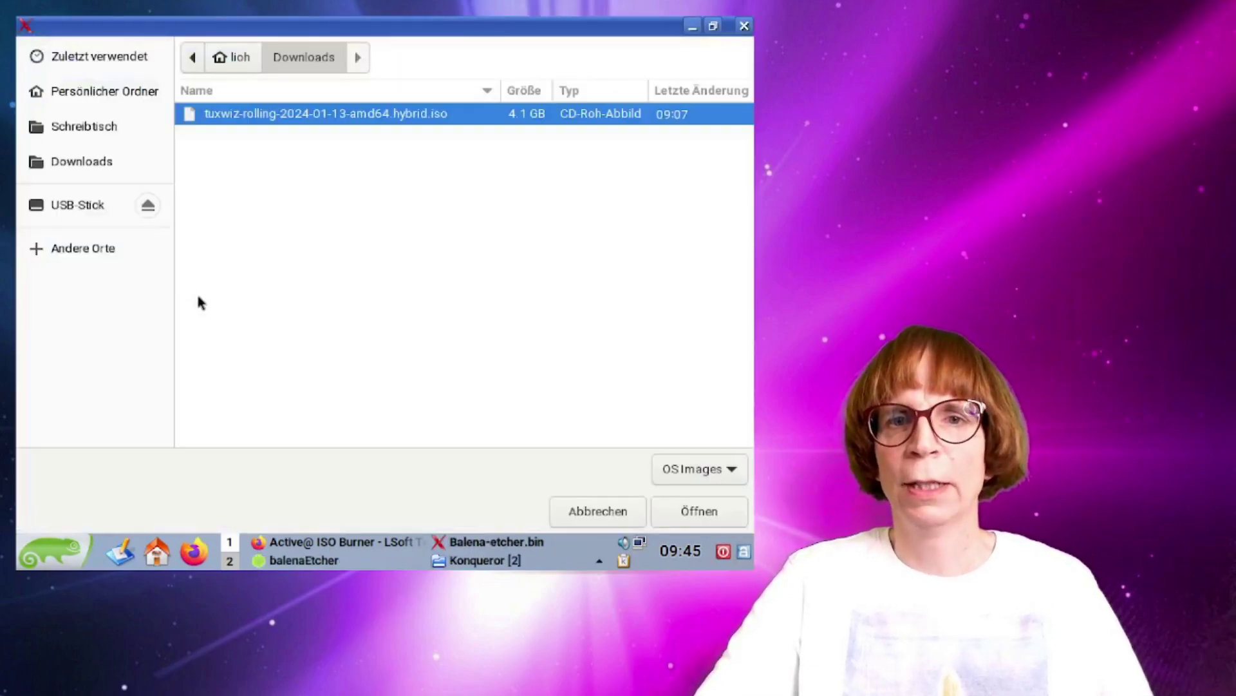
{"action": "double_click", "coordinate": [253, 123]}
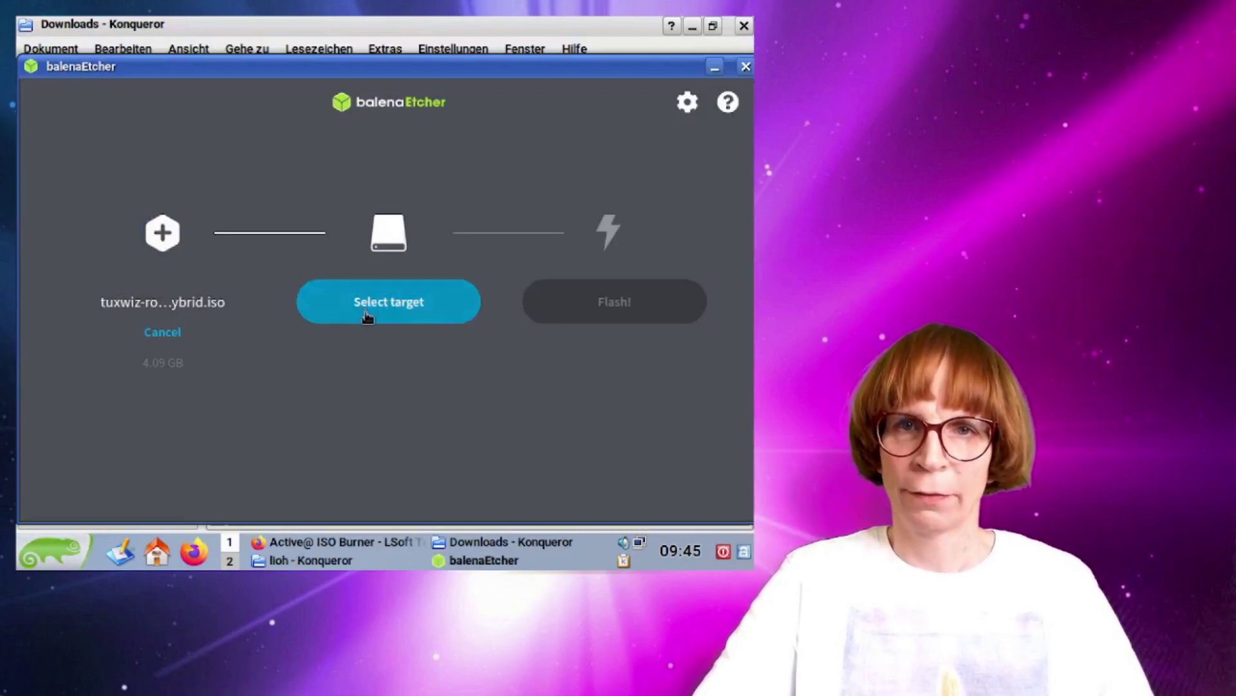
{"action": "left_click", "coordinate": [366, 313]}
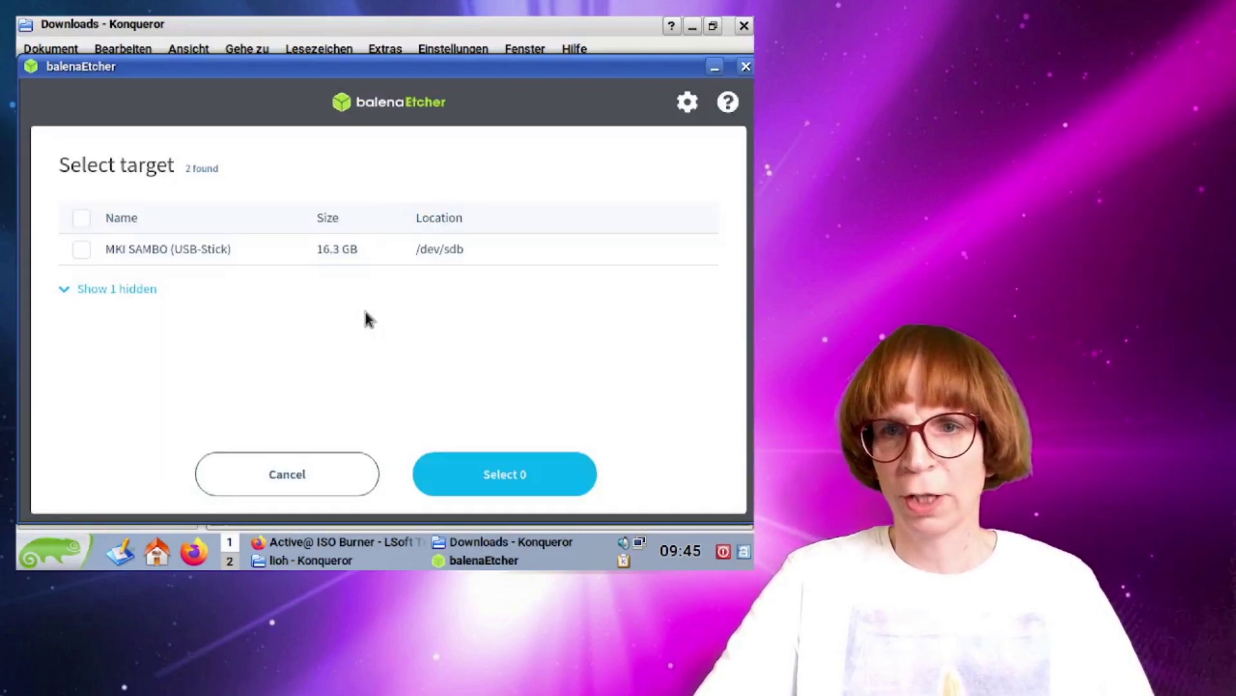
{"action": "left_click", "coordinate": [82, 251]}
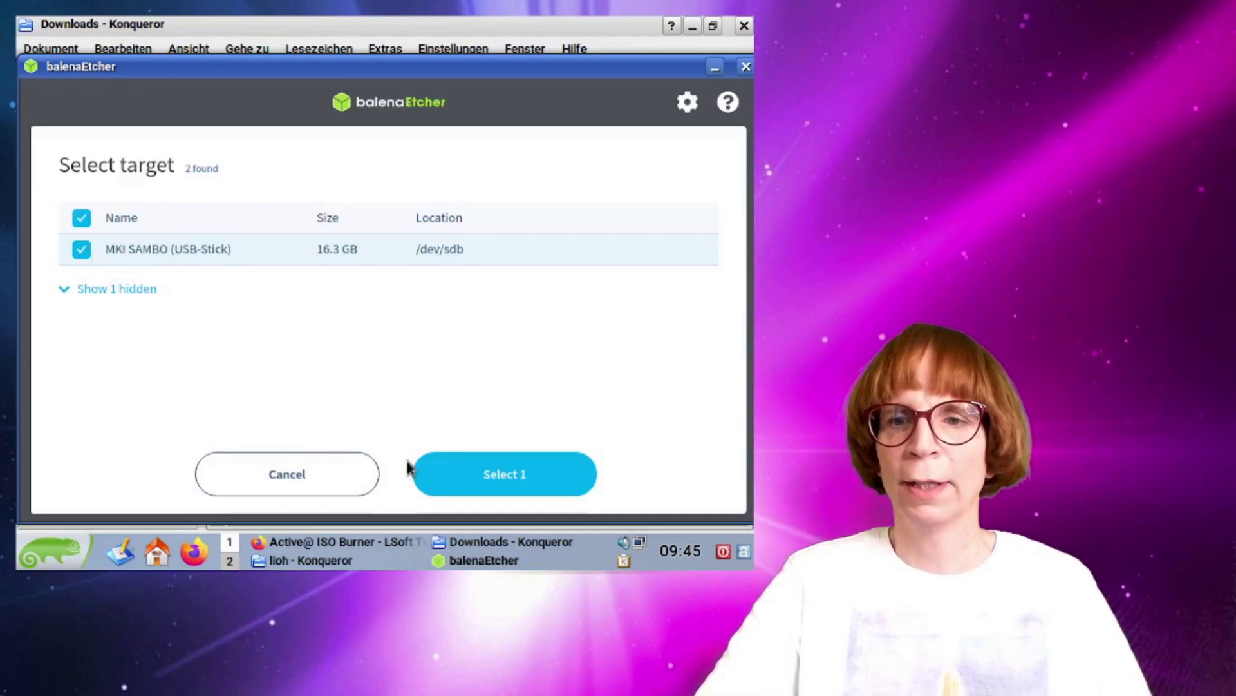
{"action": "left_click", "coordinate": [447, 475]}
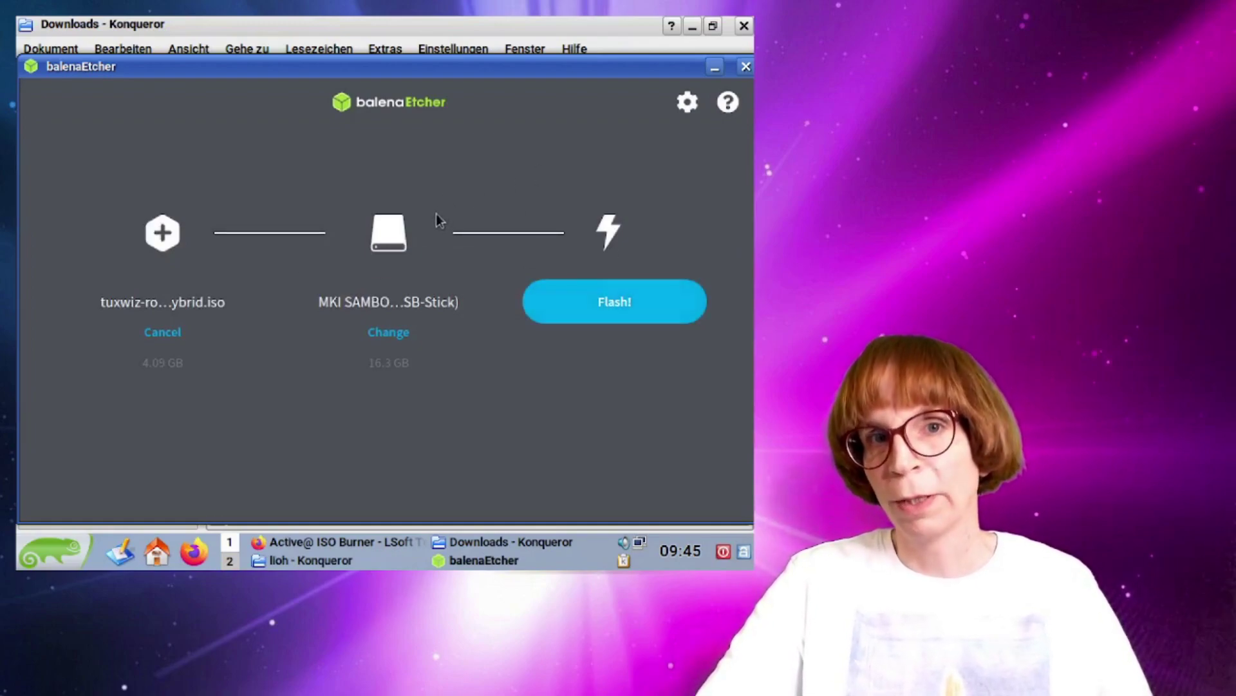
{"action": "left_click", "coordinate": [746, 66]}
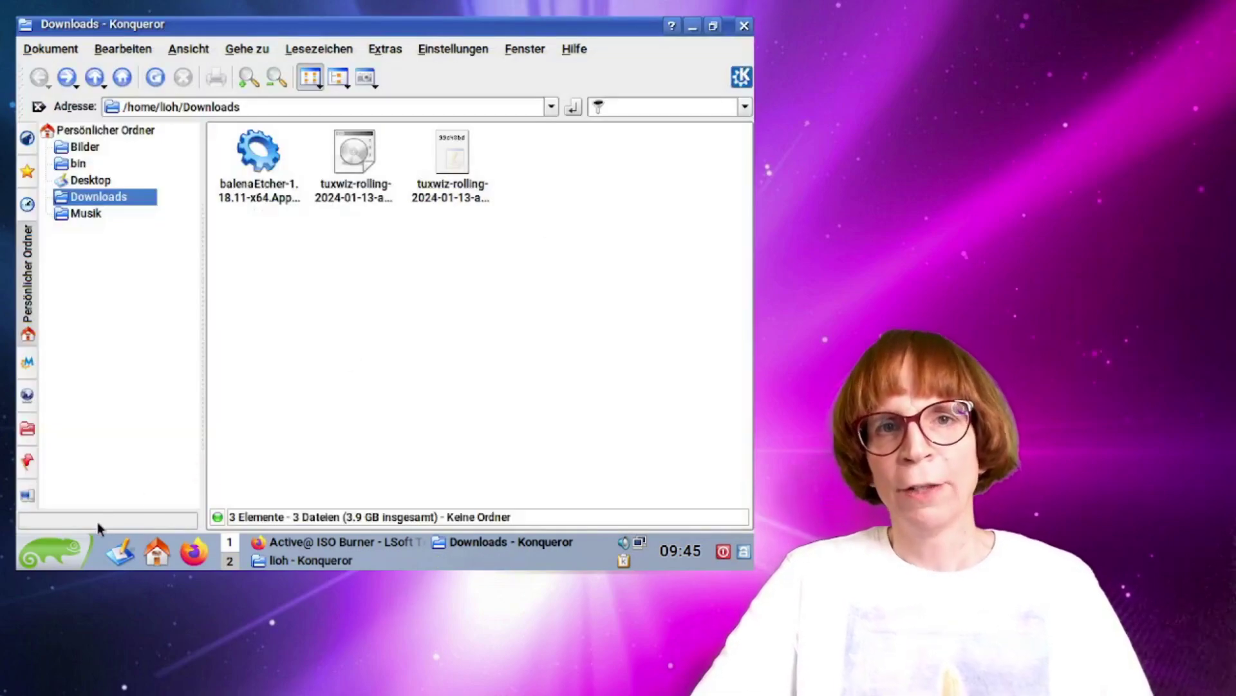
Step: Select tuxwiz-rolling-2024-01-13-amd64.hybrid.iso for burning in Brasero, and close Brasero and the Downloads window without burning
{"action": "left_click", "coordinate": [62, 547]}
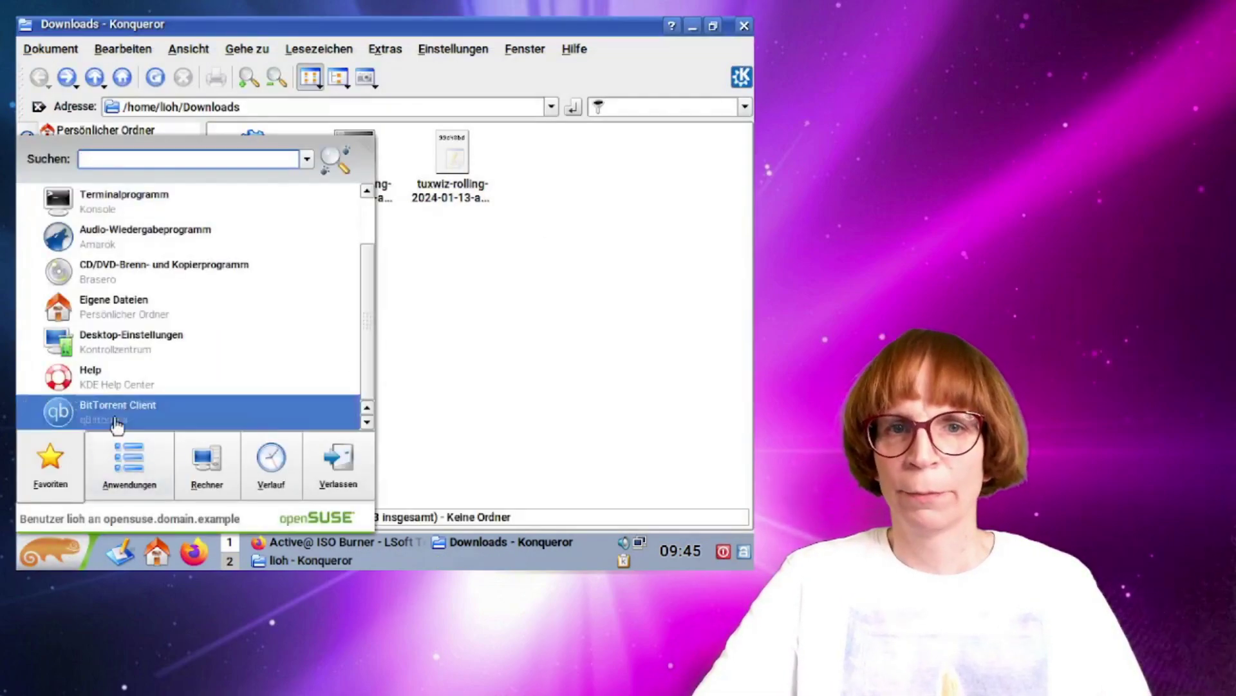
{"action": "left_click", "coordinate": [148, 280]}
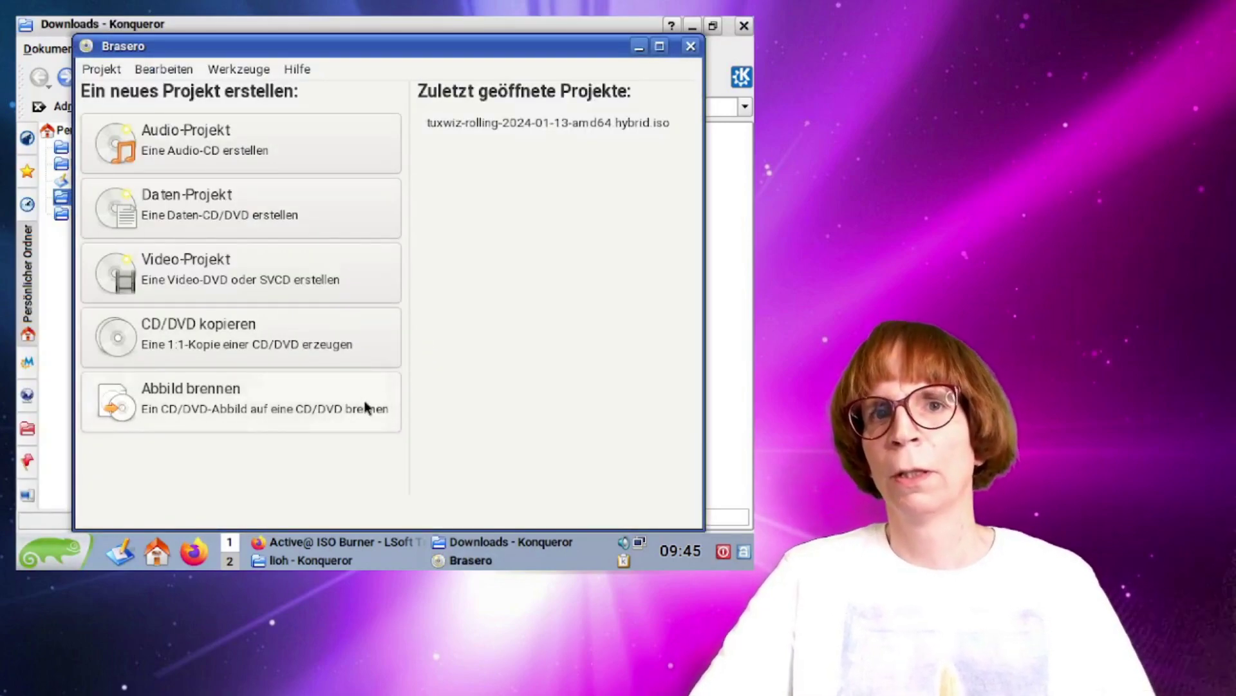
{"action": "left_click", "coordinate": [323, 400]}
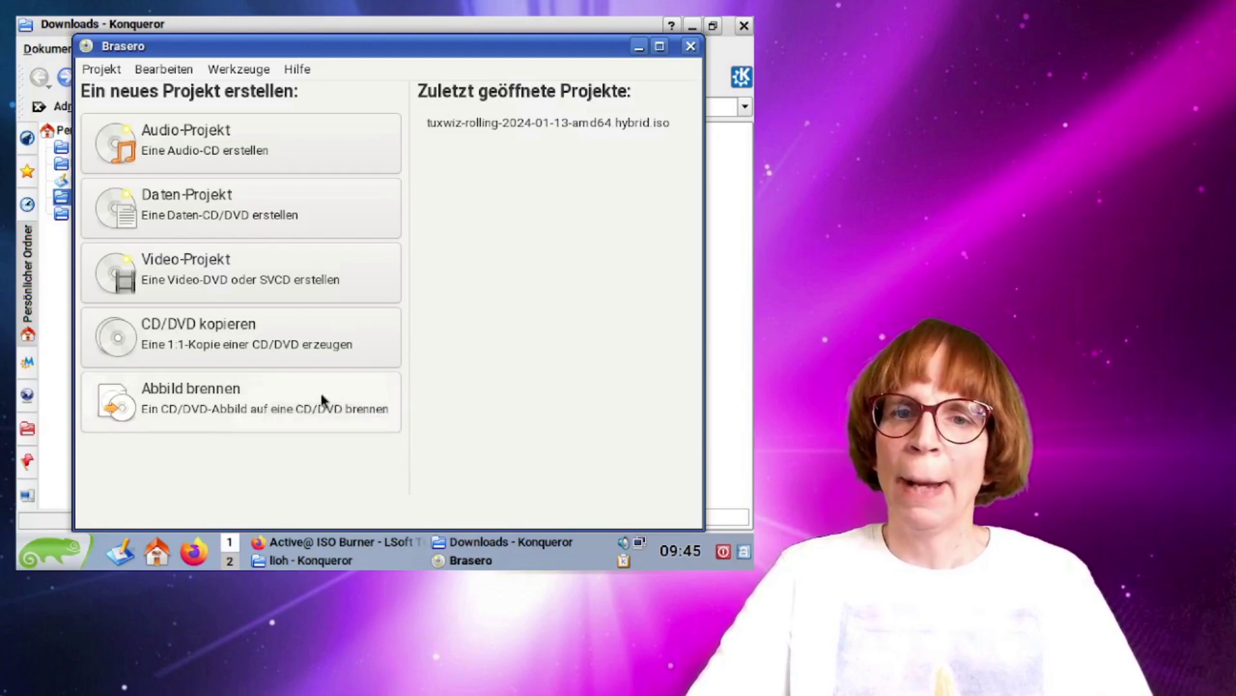
{"action": "left_click", "coordinate": [329, 254]}
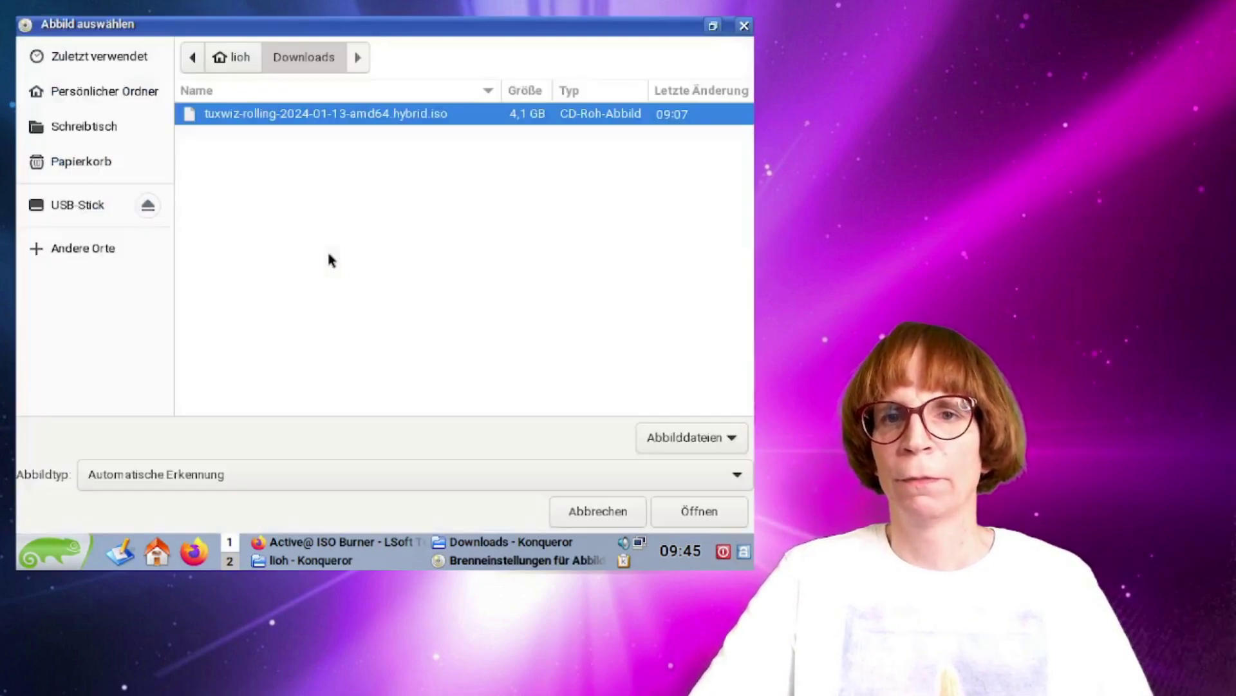
{"action": "double_click", "coordinate": [238, 117]}
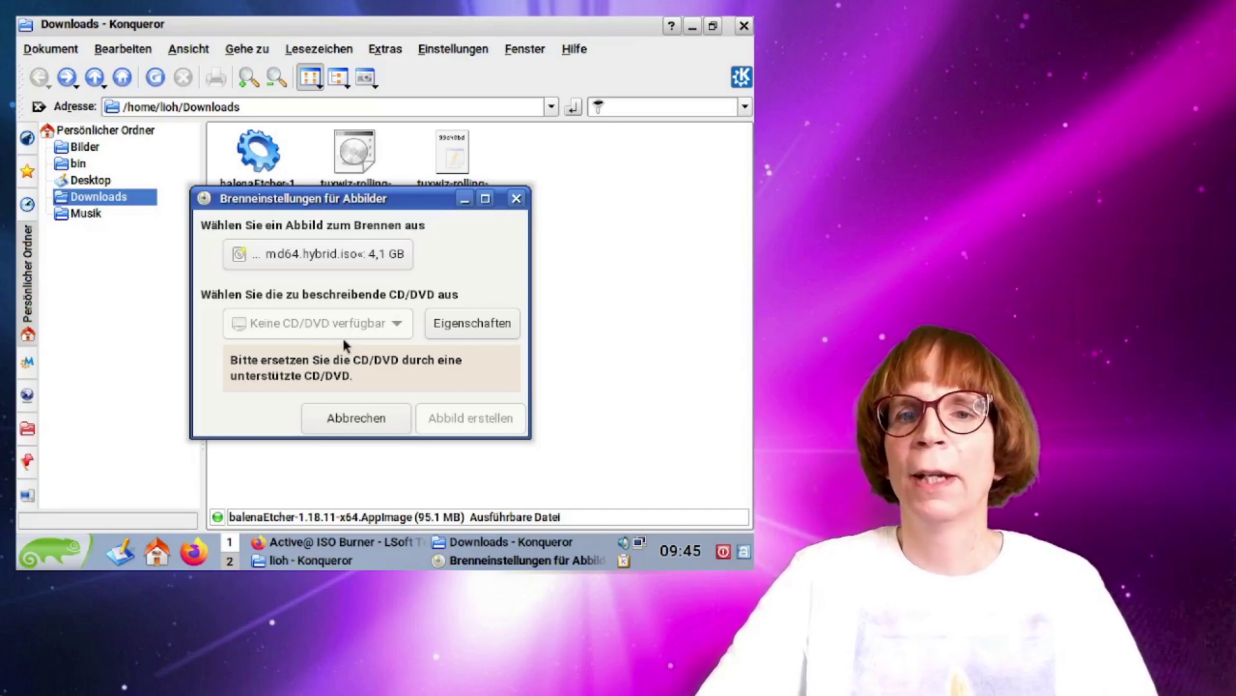
{"action": "left_click", "coordinate": [516, 199]}
{"action": "left_click", "coordinate": [688, 46]}
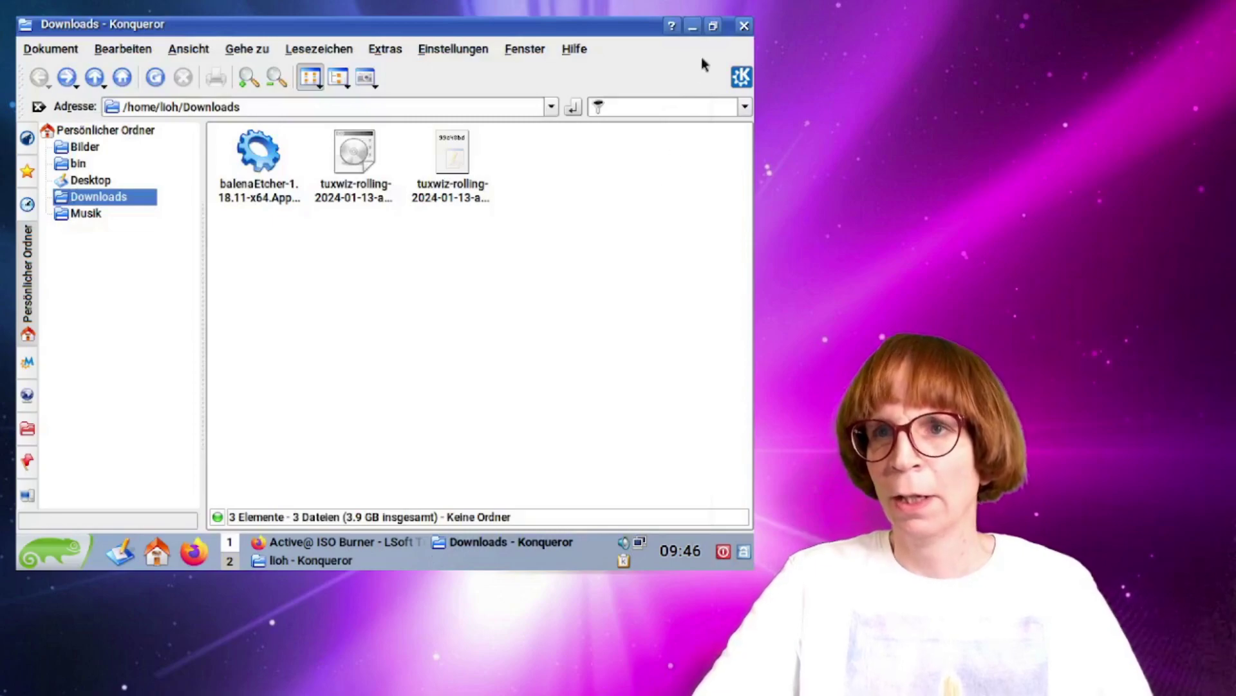
{"action": "left_click", "coordinate": [744, 27]}
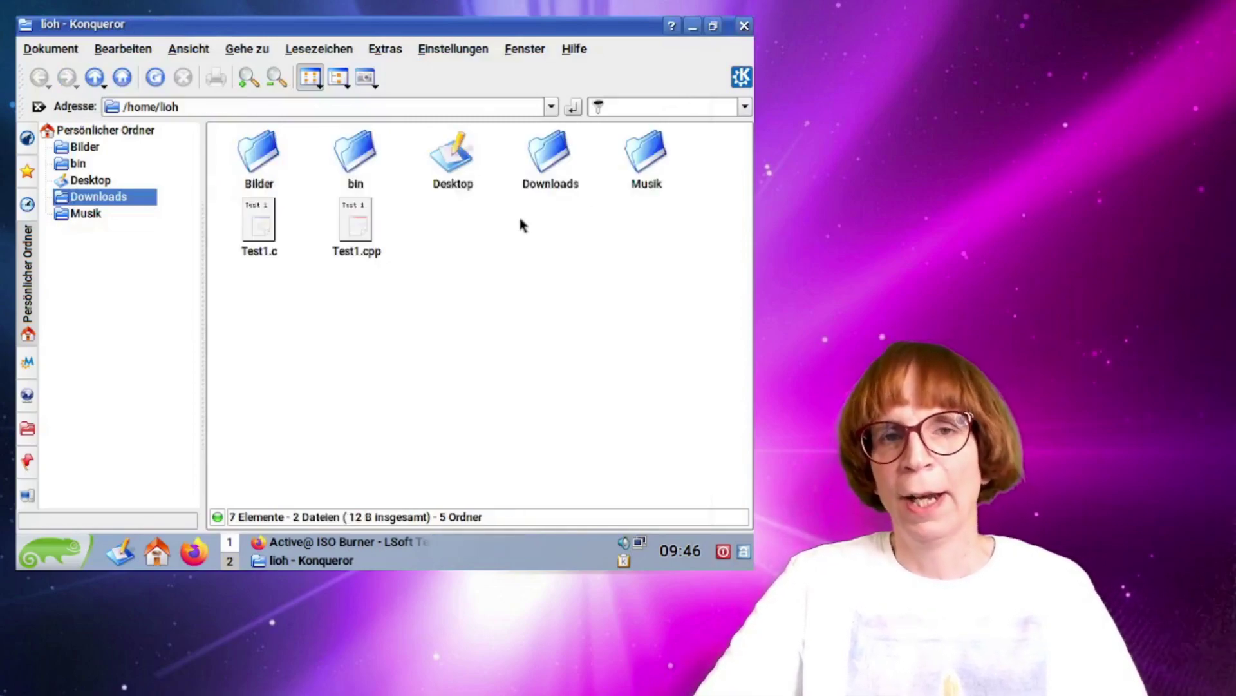